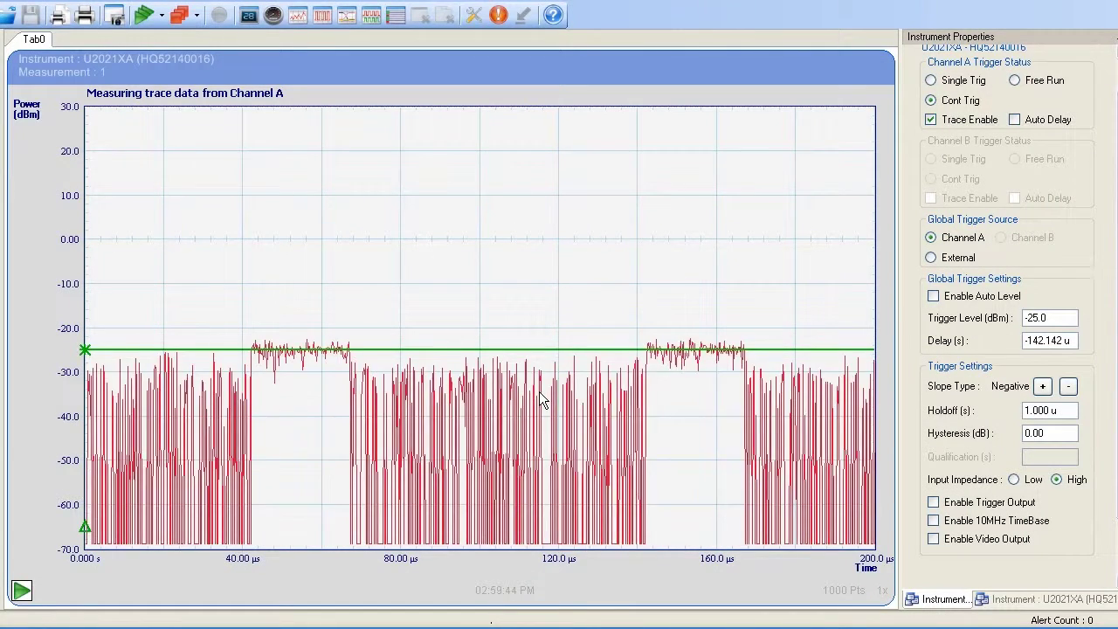
Set the Global Trigger Source to External so the -25 dBm pulsed Channel A trace triggers externally
left_click(932, 259)
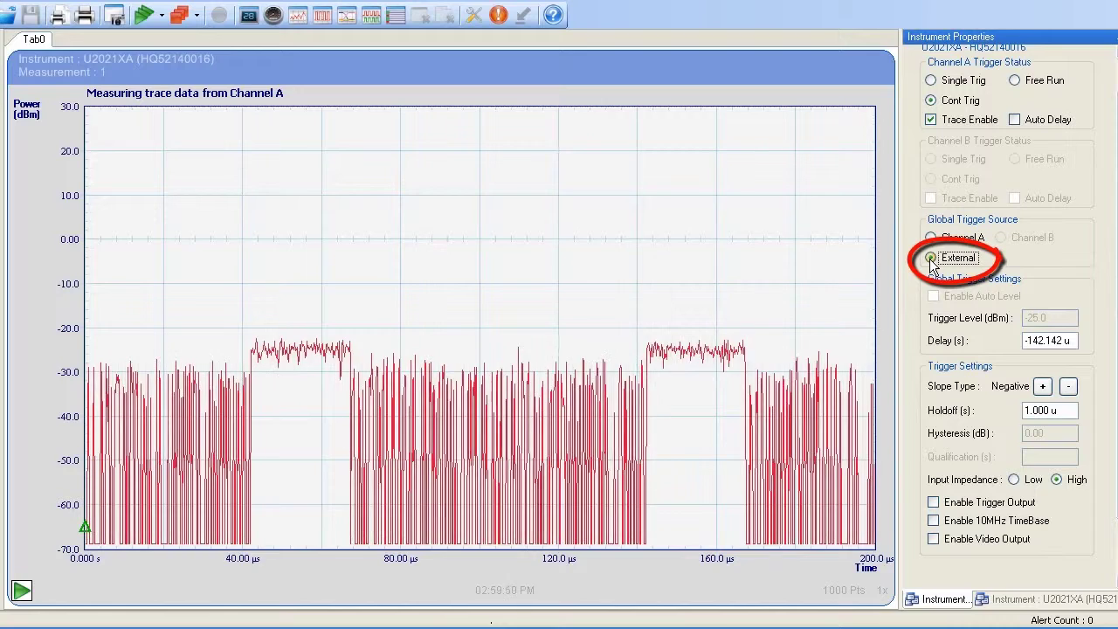